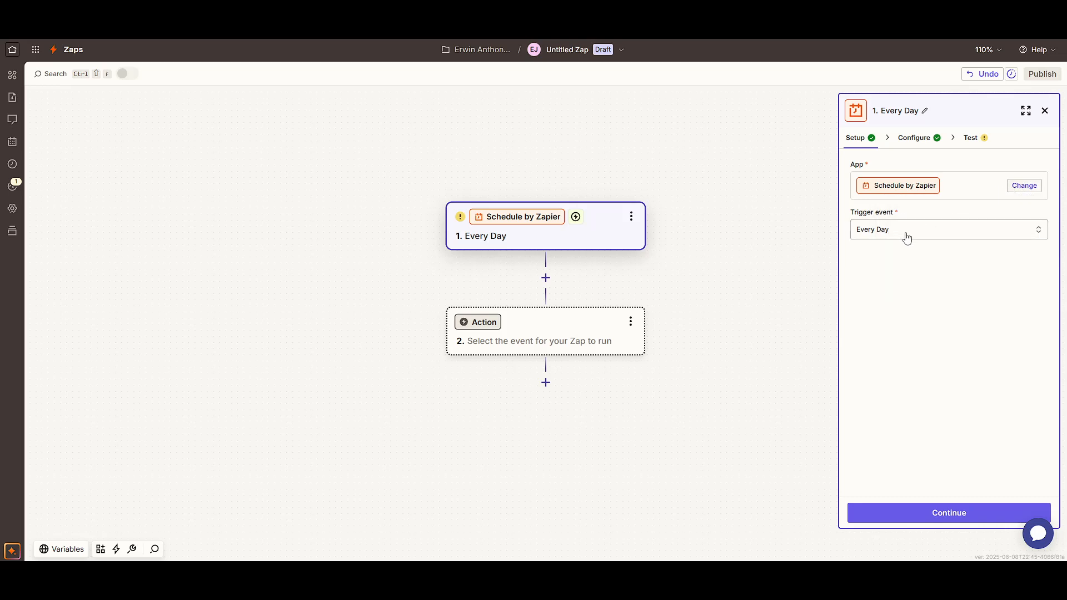
Show the Every Day trigger's time settings: 4:00 PM, weekends included.
left_click(912, 139)
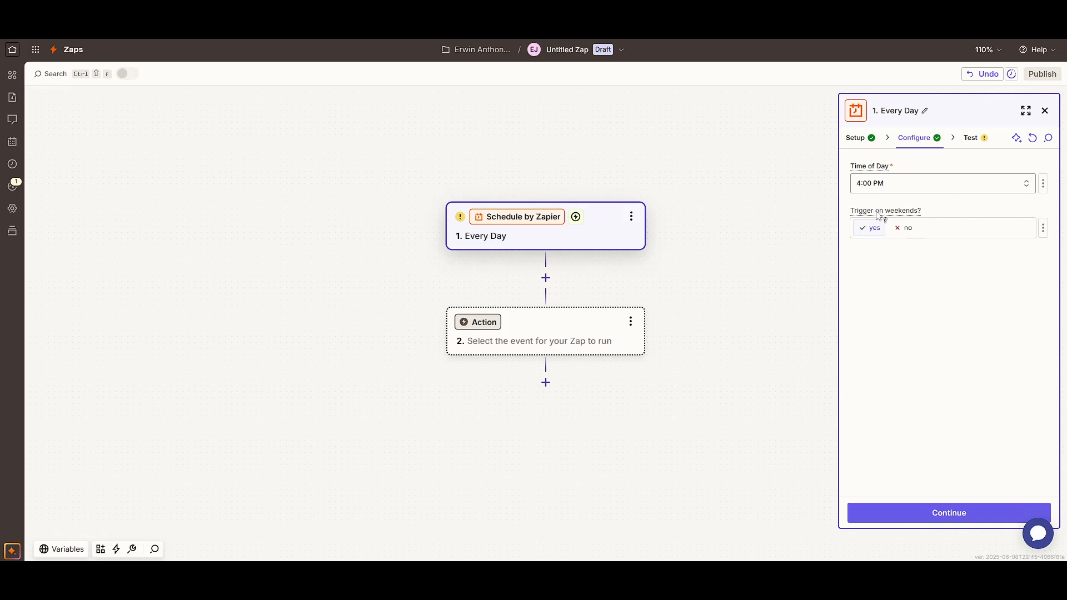
Test the Every Day trigger and confirm it returns the Day A sample record.
left_click(967, 142)
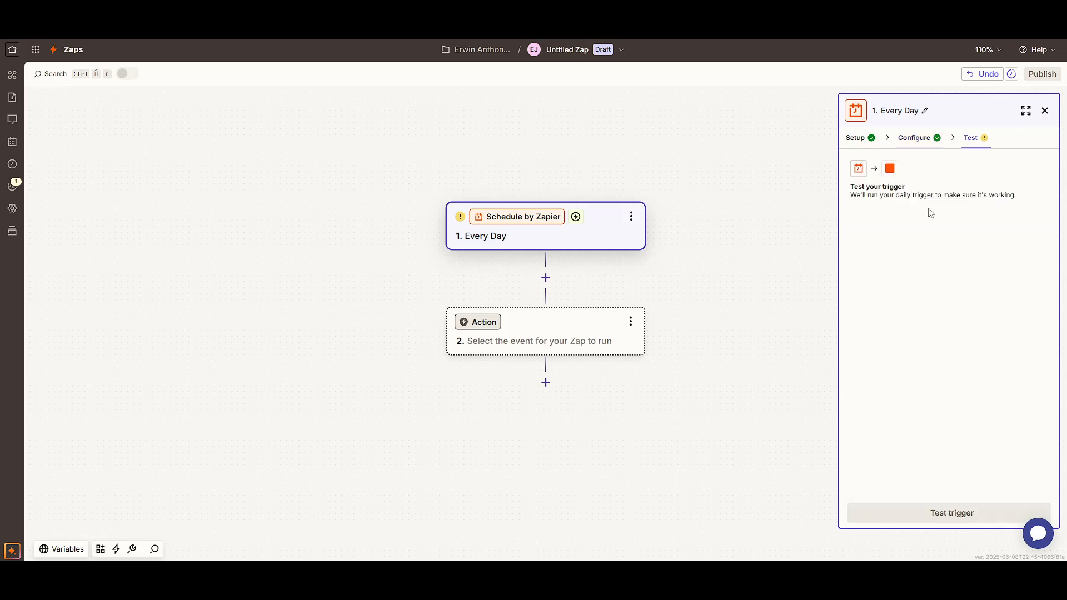
left_click(964, 513)
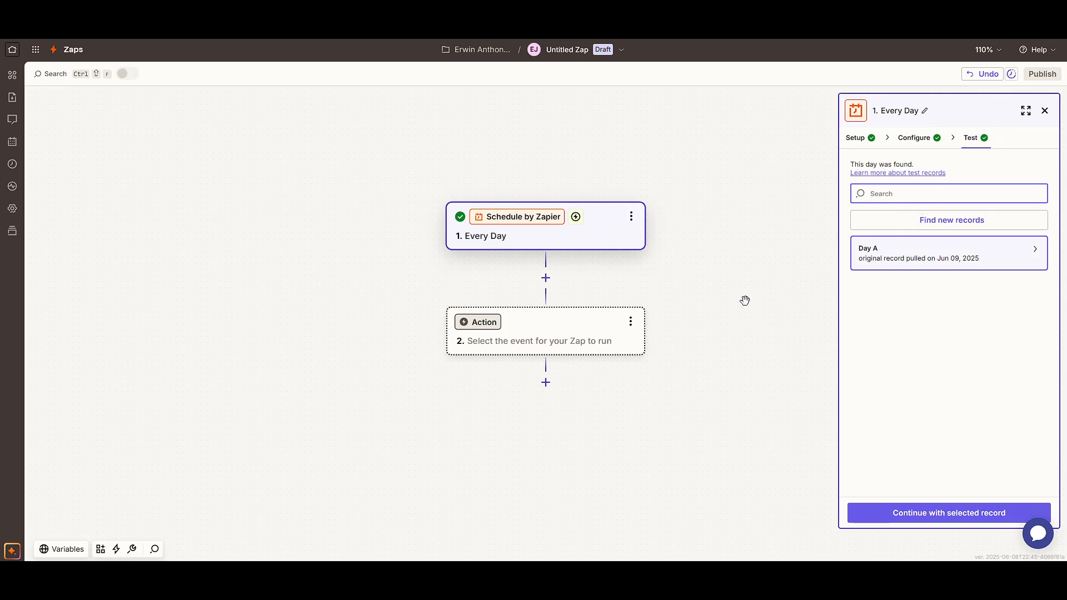
left_click(732, 315)
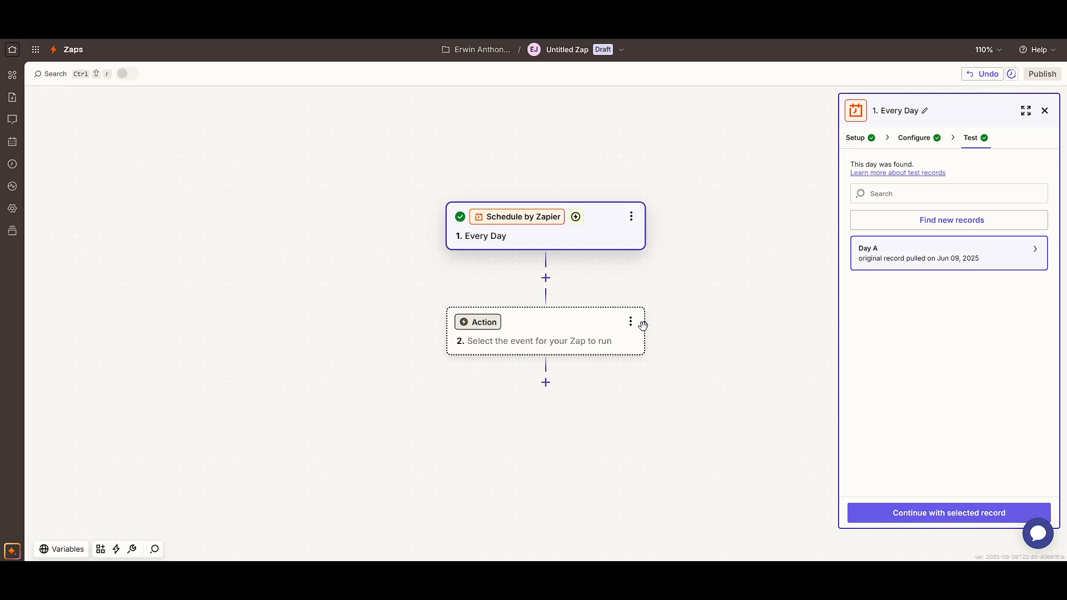
Set the empty action step to Webhooks by Zapier with the GET event.
left_click(530, 342)
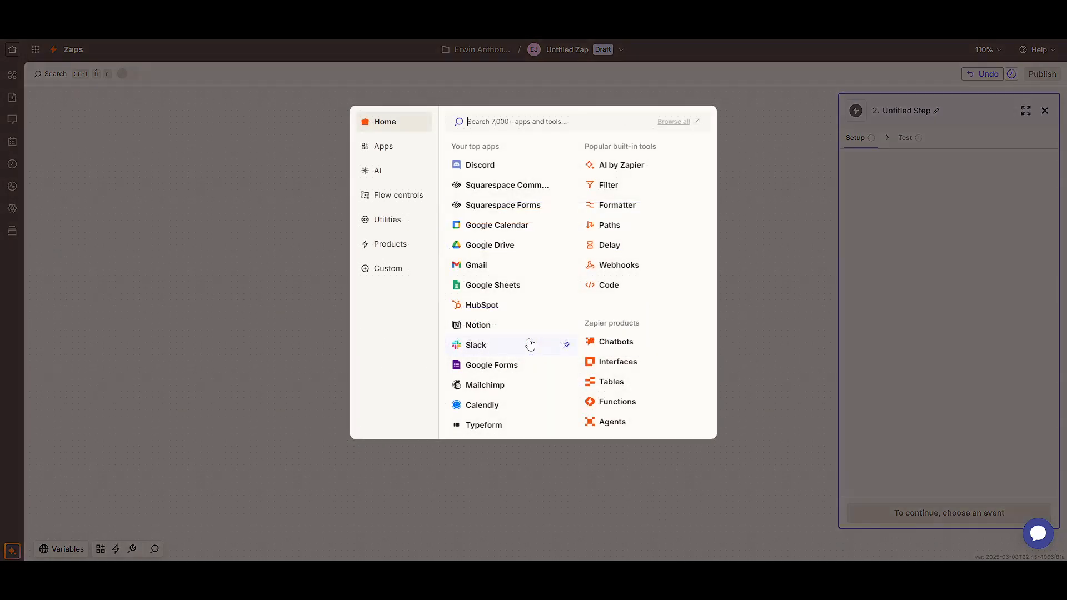
left_click(624, 270)
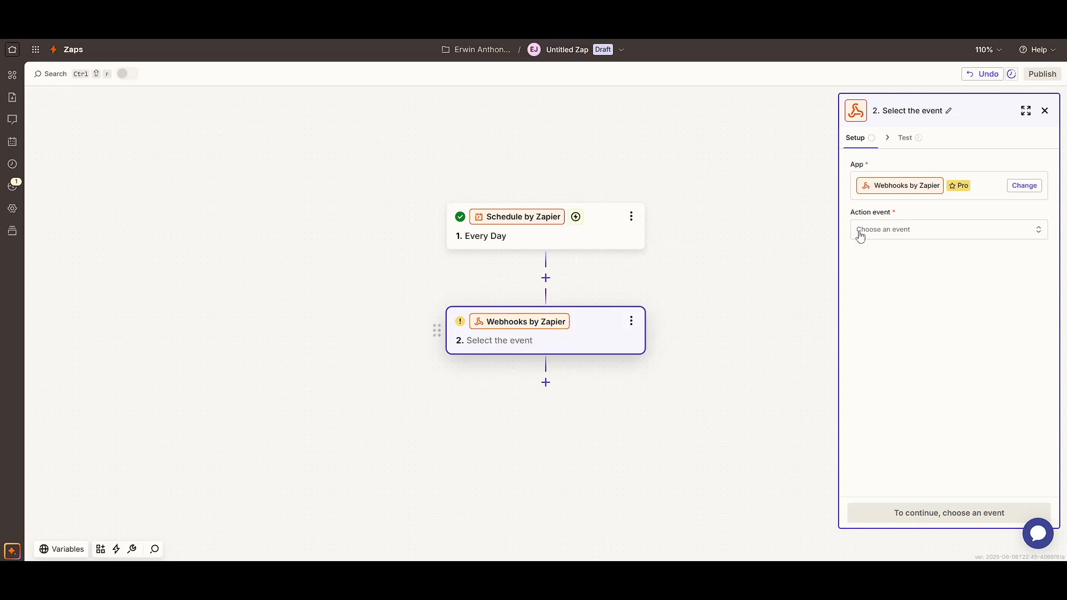
left_click(886, 230)
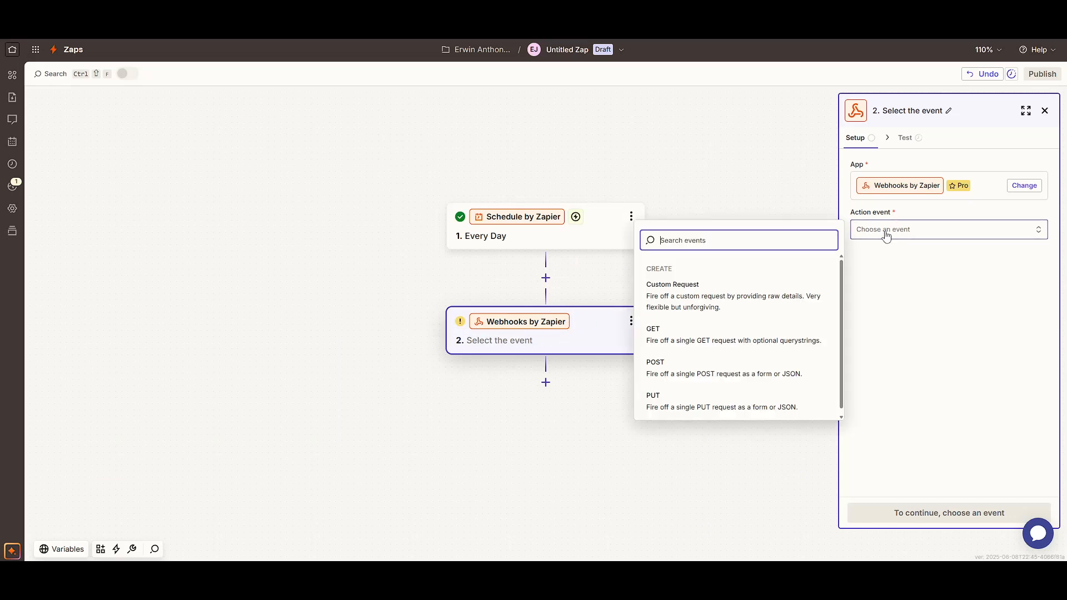
left_click(680, 336)
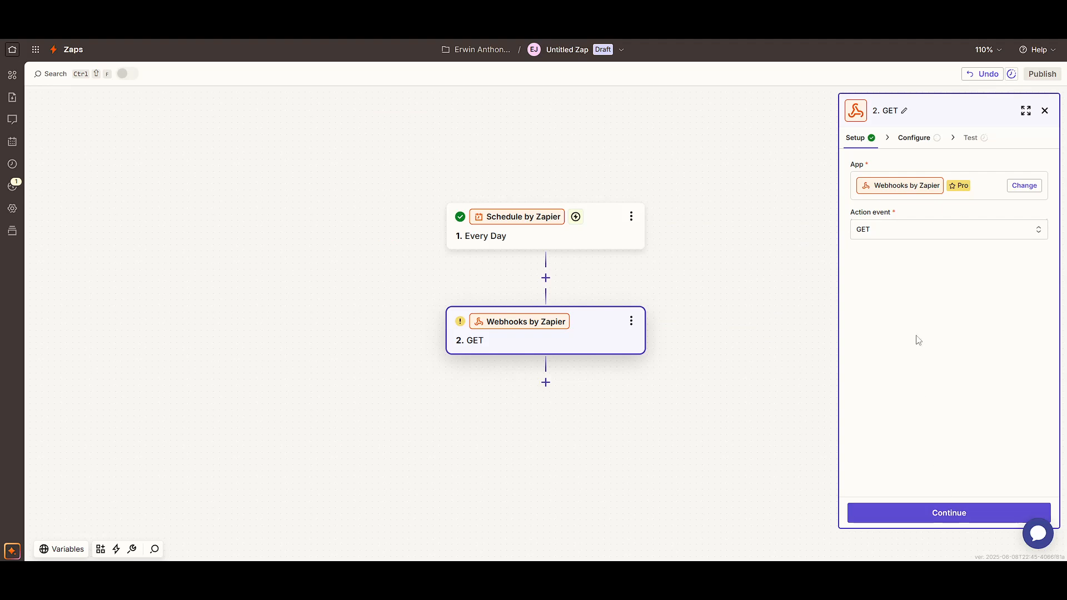
left_click(918, 138)
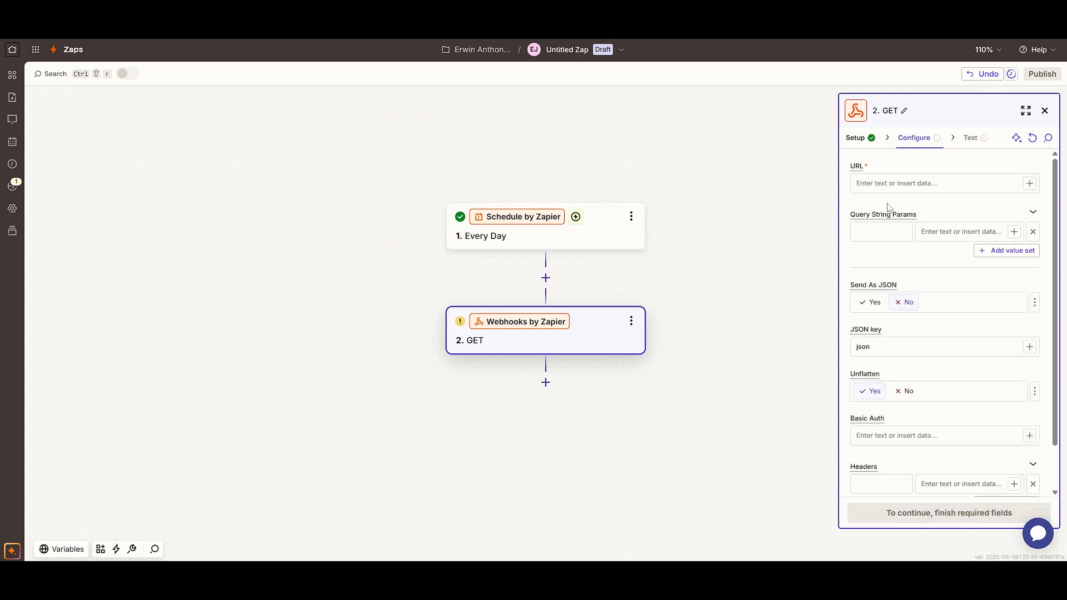
Add an Authorization header key to the GET request, then switch to PowerShell.
left_click(892, 185)
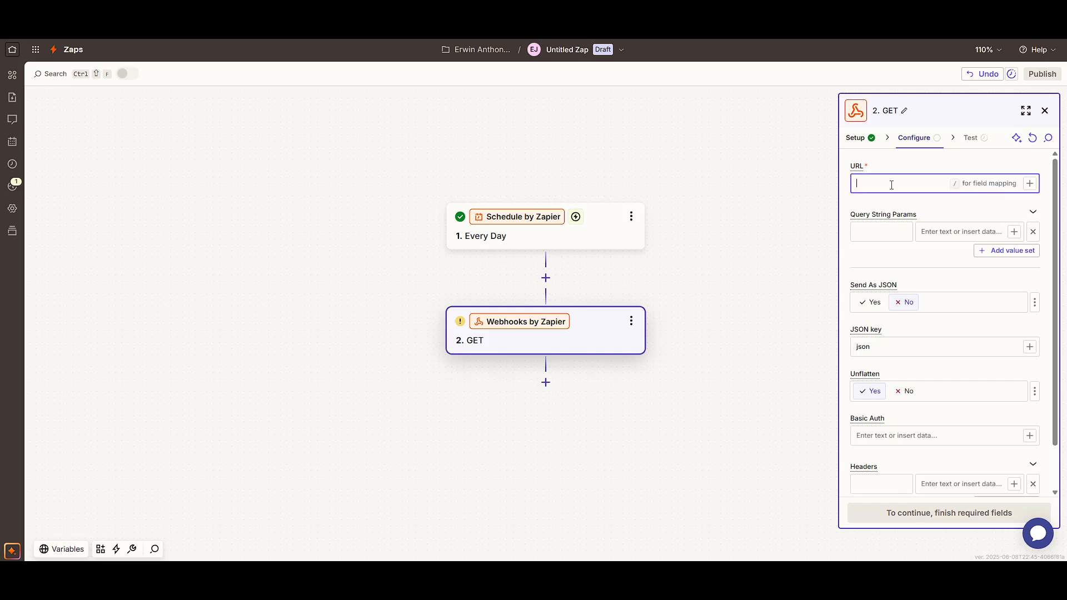
scroll(943, 272, "down", 2)
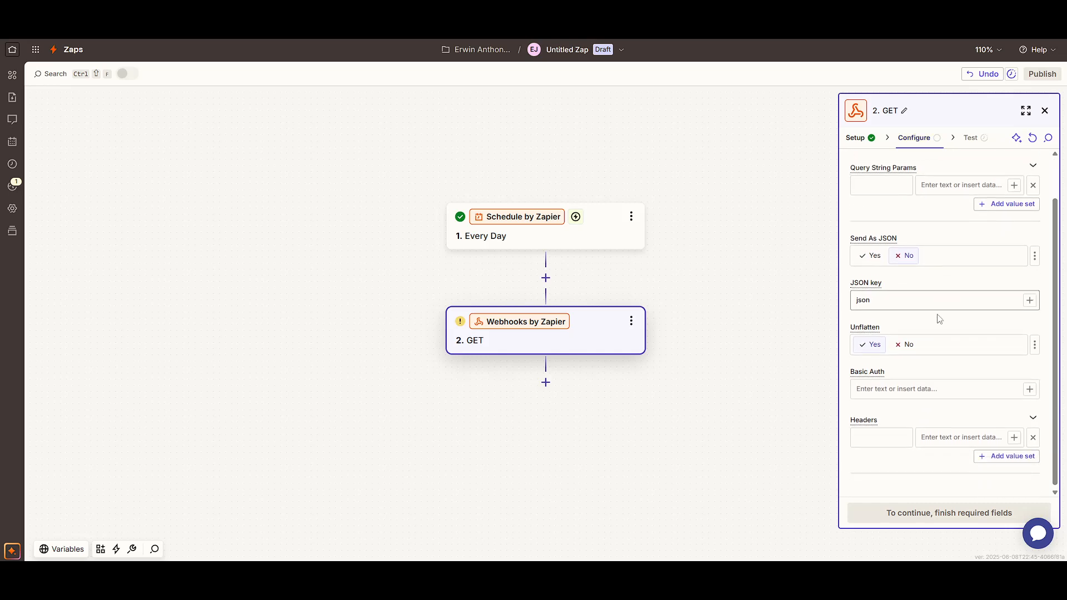
left_click(889, 428)
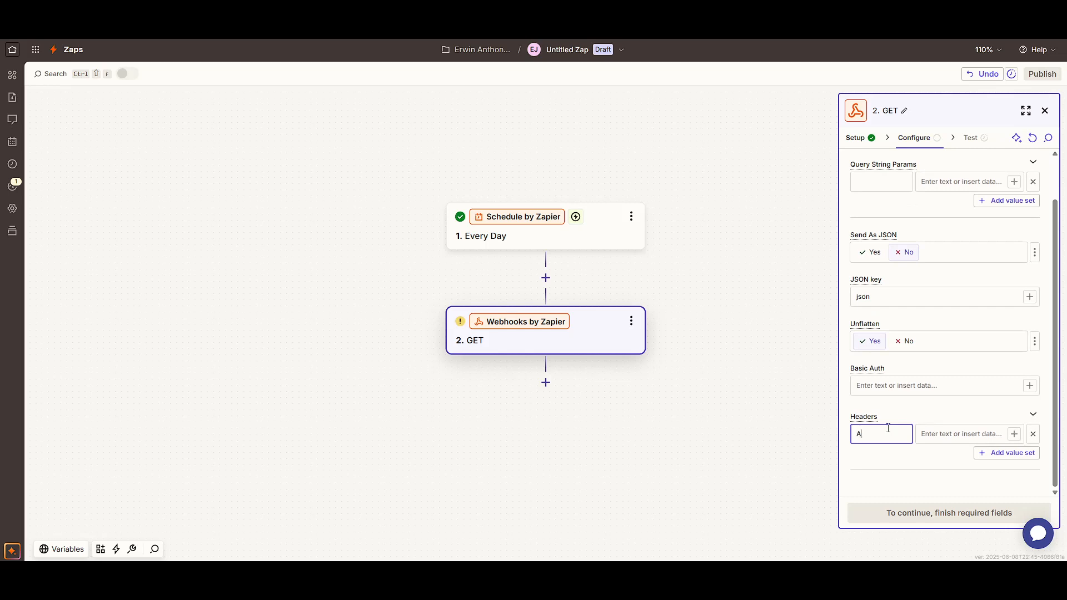
type("Authorization")
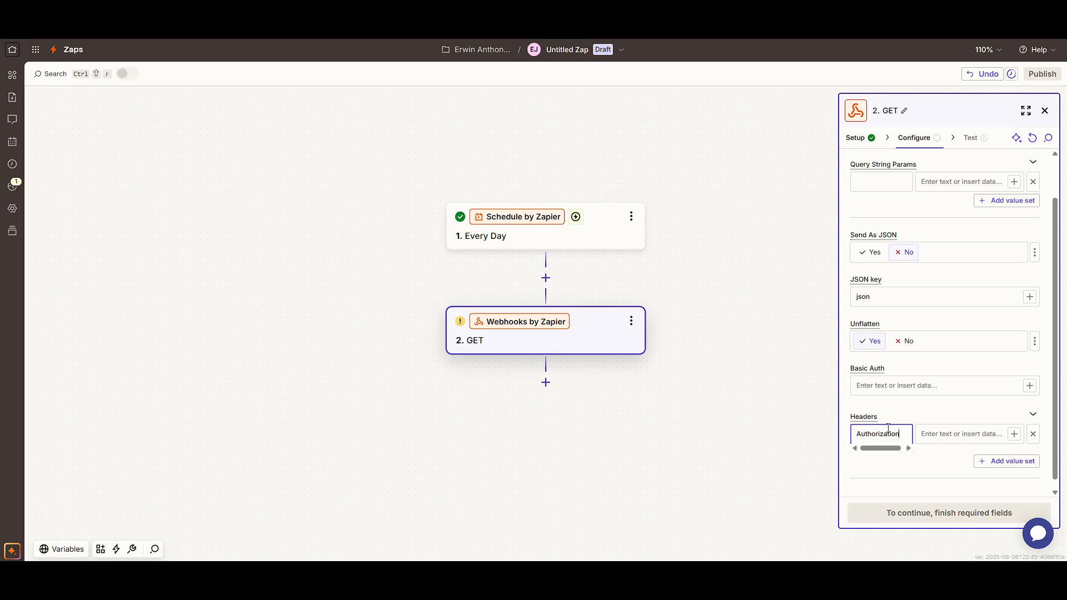
left_click(958, 436)
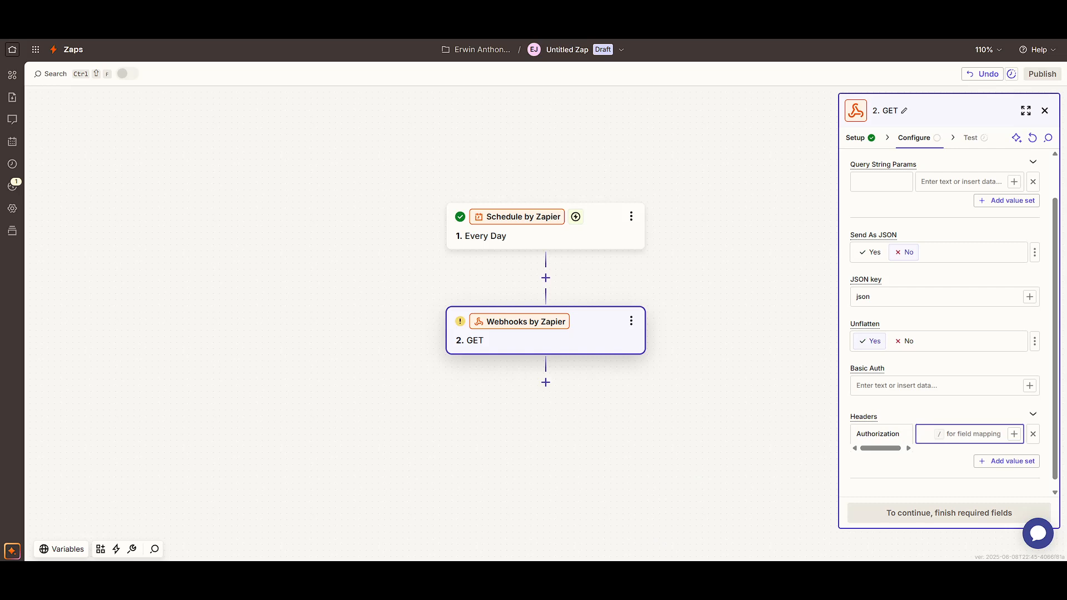
left_click(638, 555)
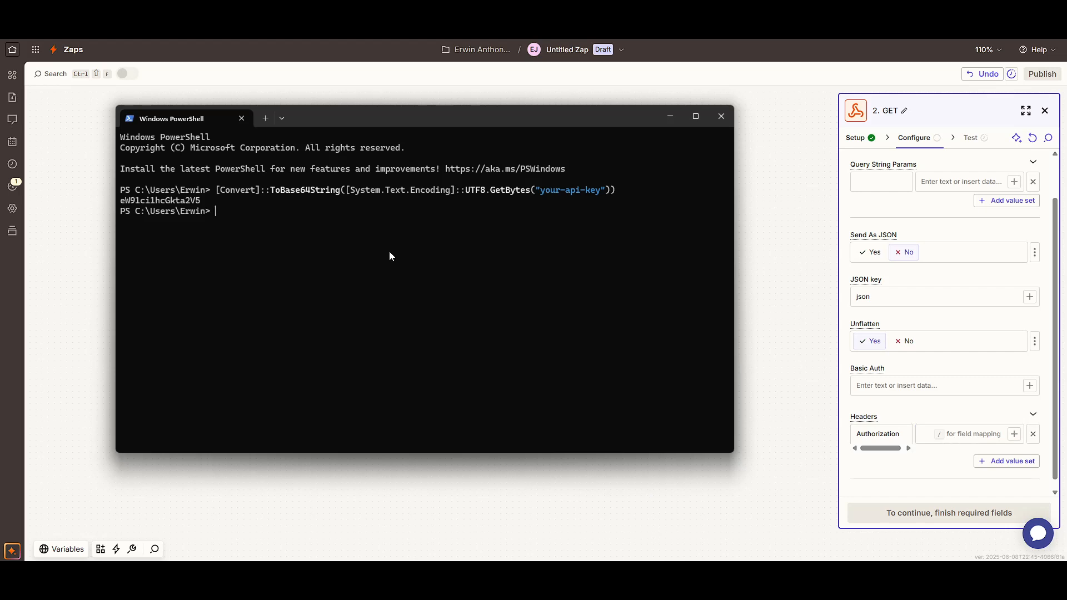
Base64-encode the API key with the recalled ToBase64String command and copy the output.
key("Up")
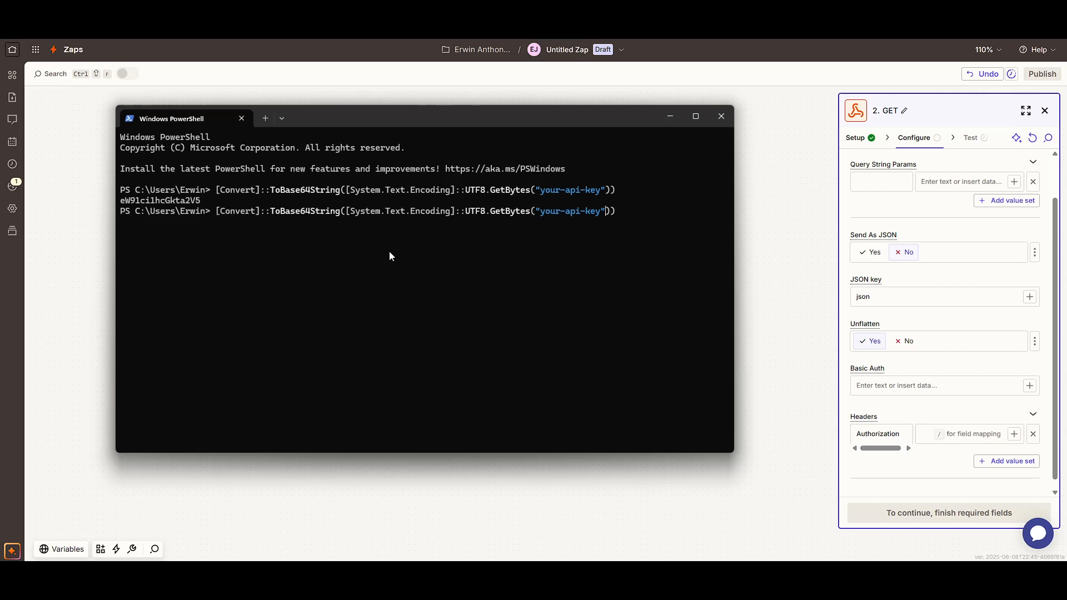
key("BackSpace")
key("BackSpace")
key("BackSpace")
key("BackSpace")
key("BackSpace")
key("BackSpace")
key("BackSpace")
type("12345")
type("-67890-123123")
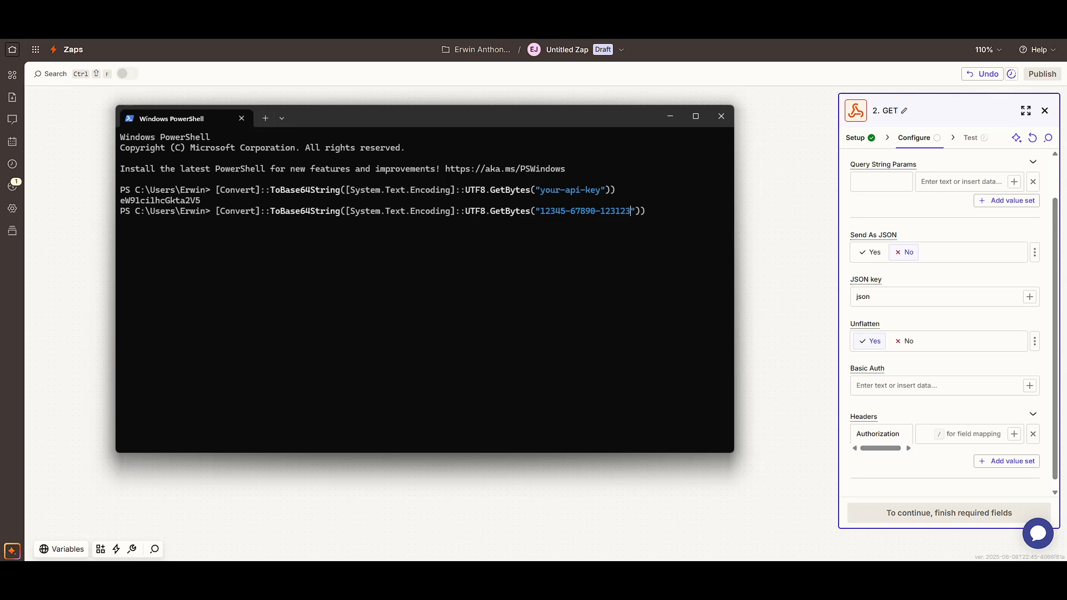
key("BackSpace")
type("-345345")
key("BackSpace")
key("Return")
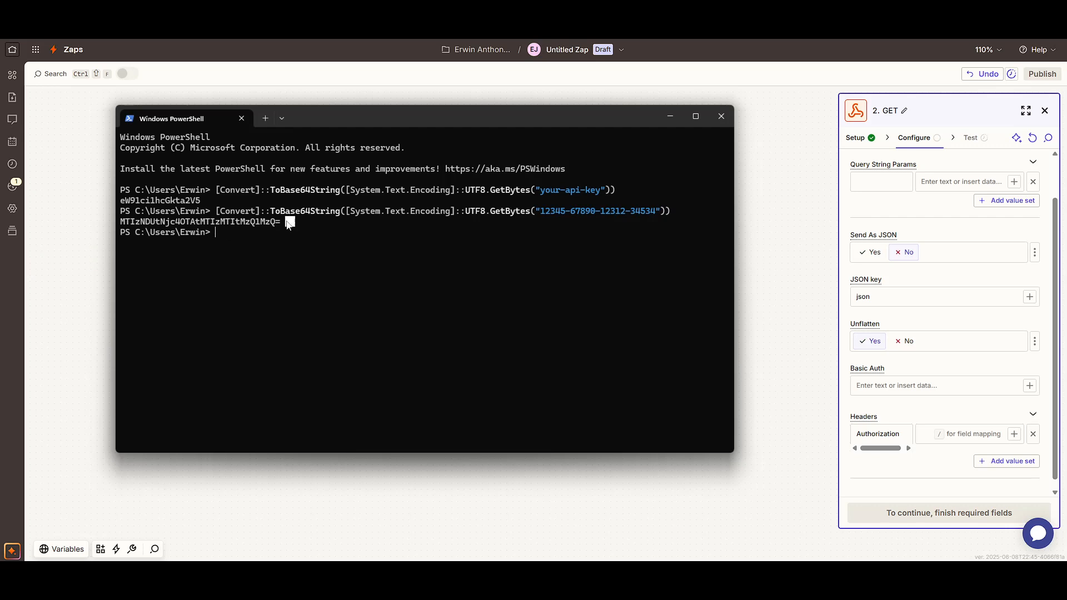
left_click_drag(288, 223, 120, 225)
key("ctrl+c")
Paste the copied Base64 string as the Authorization header value.
left_click(939, 472)
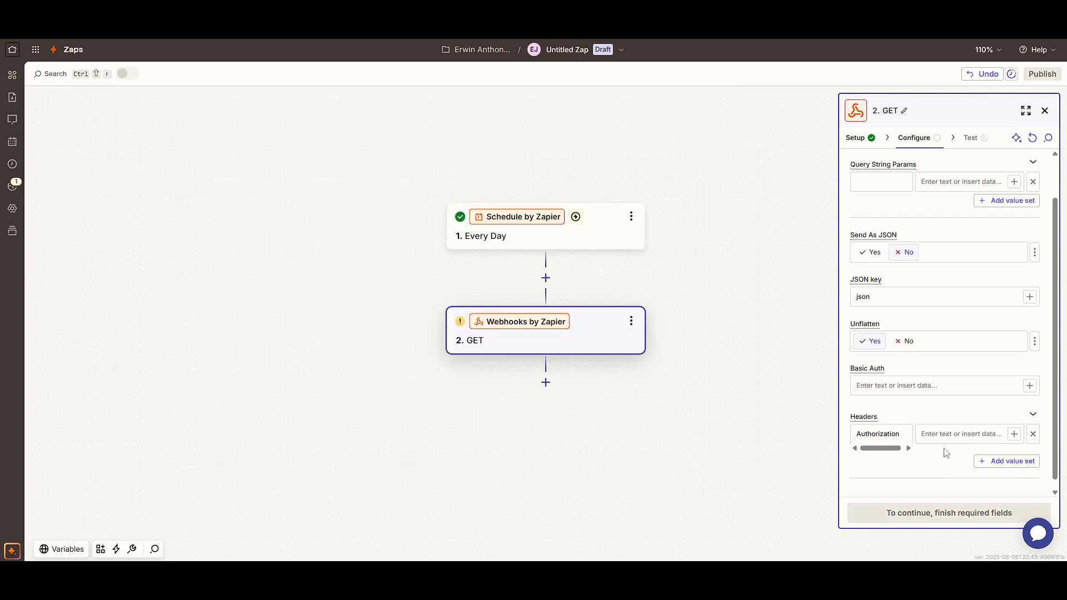
left_click(959, 434)
key("ctrl+v")
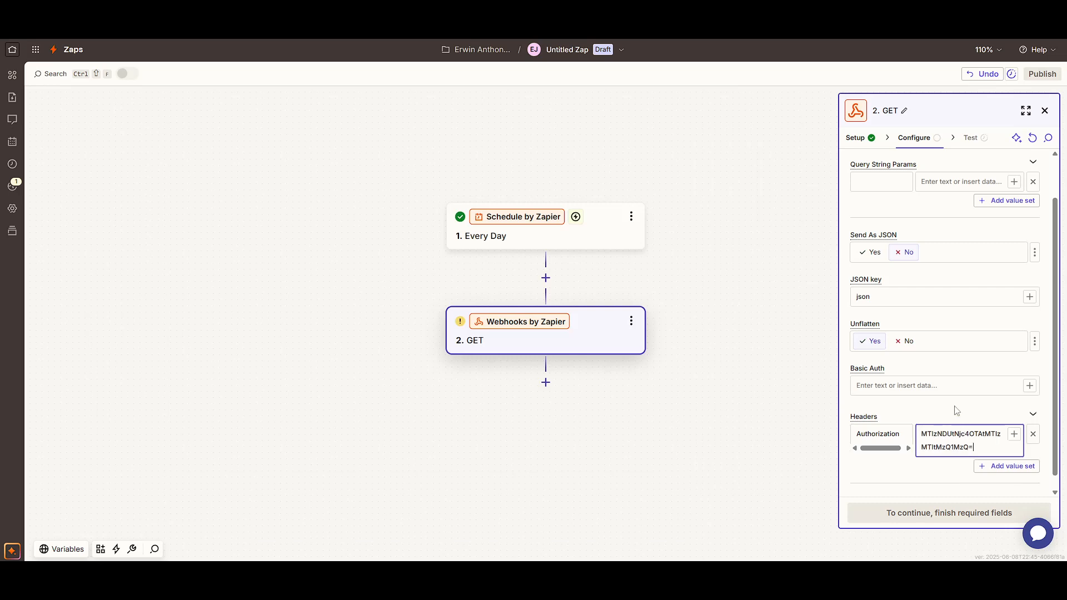
scroll(956, 410, "down", 1)
left_click(954, 489)
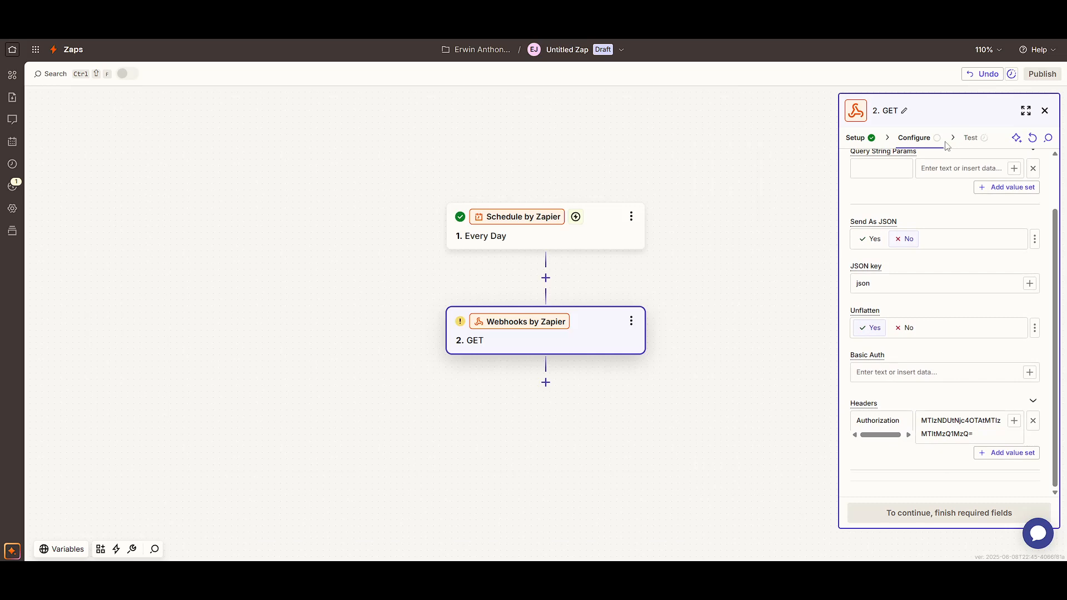
Set the GET request URL to 123123.123132.123123.
scroll(969, 343, "up", 3)
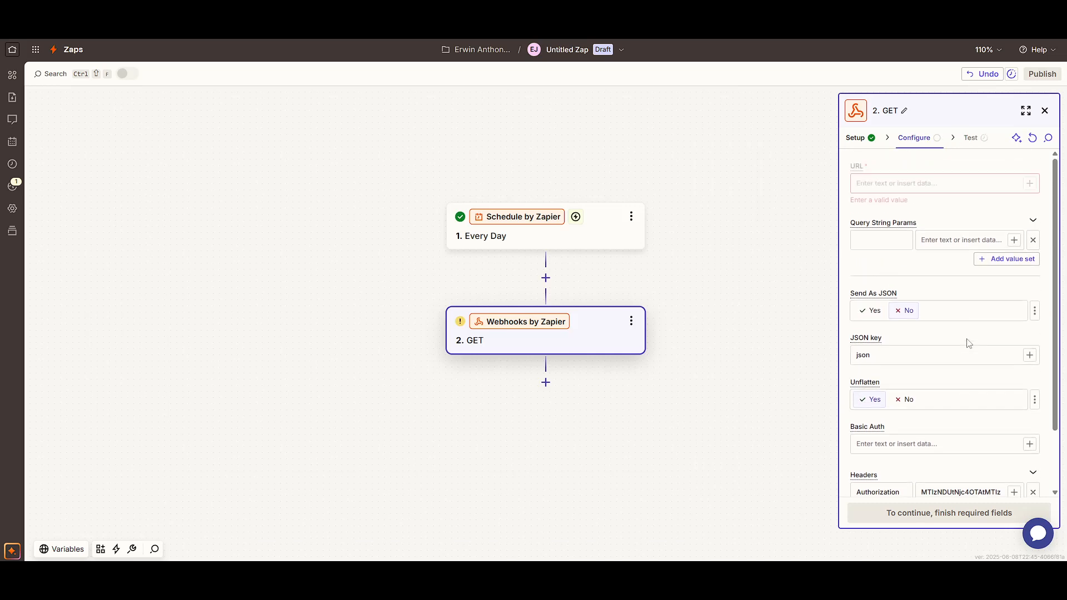
left_click(955, 187)
type("12312")
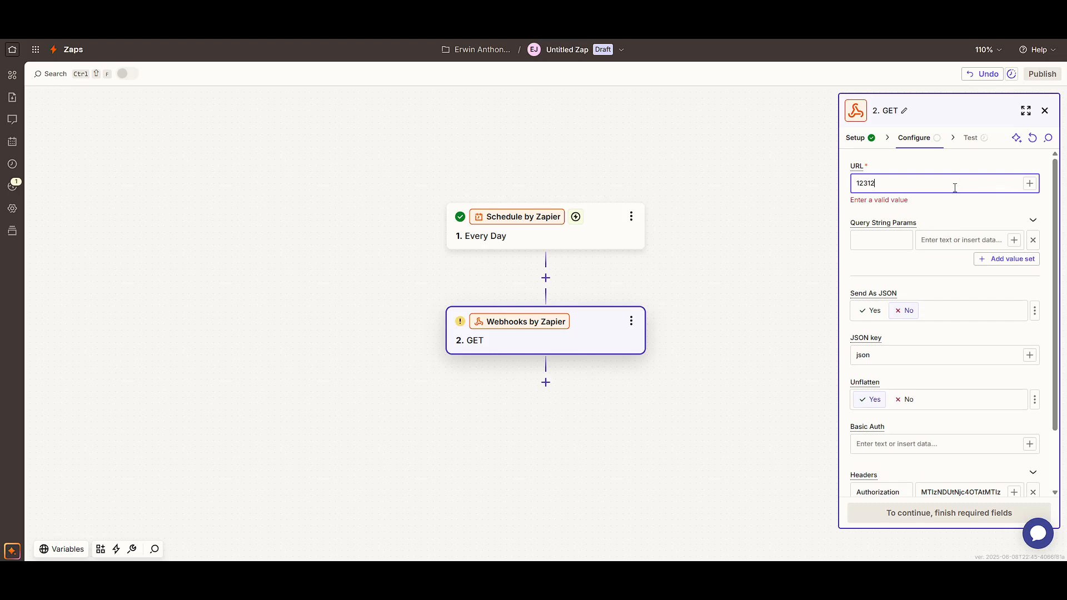
type("3.123132.123123")
left_click(969, 204)
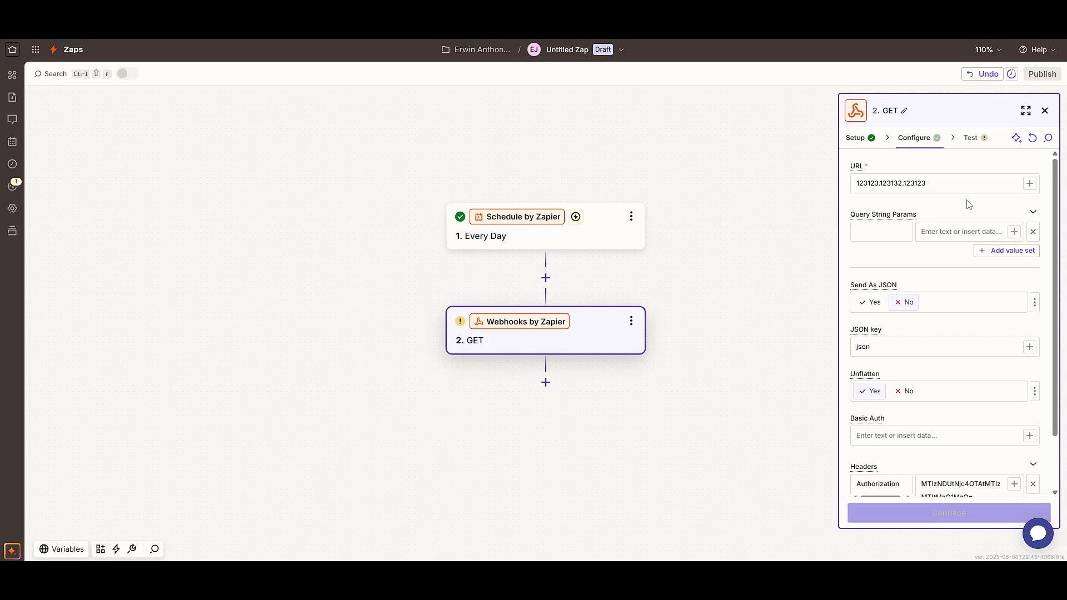
scroll(984, 233, "down", 3)
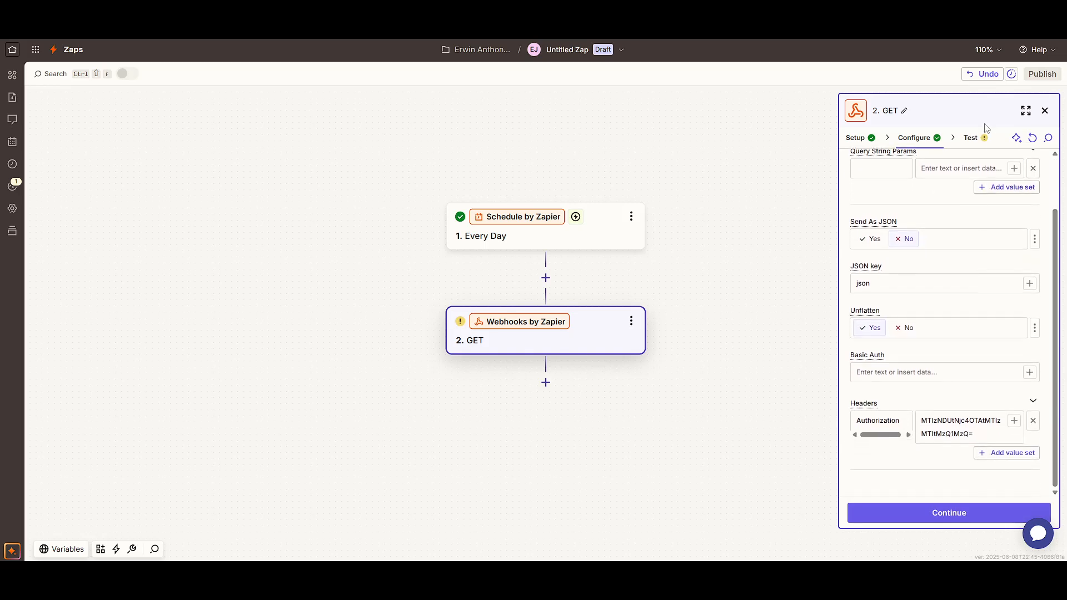
Preview the GET step's test data: URL, Authorization header and JSON settings.
left_click(971, 139)
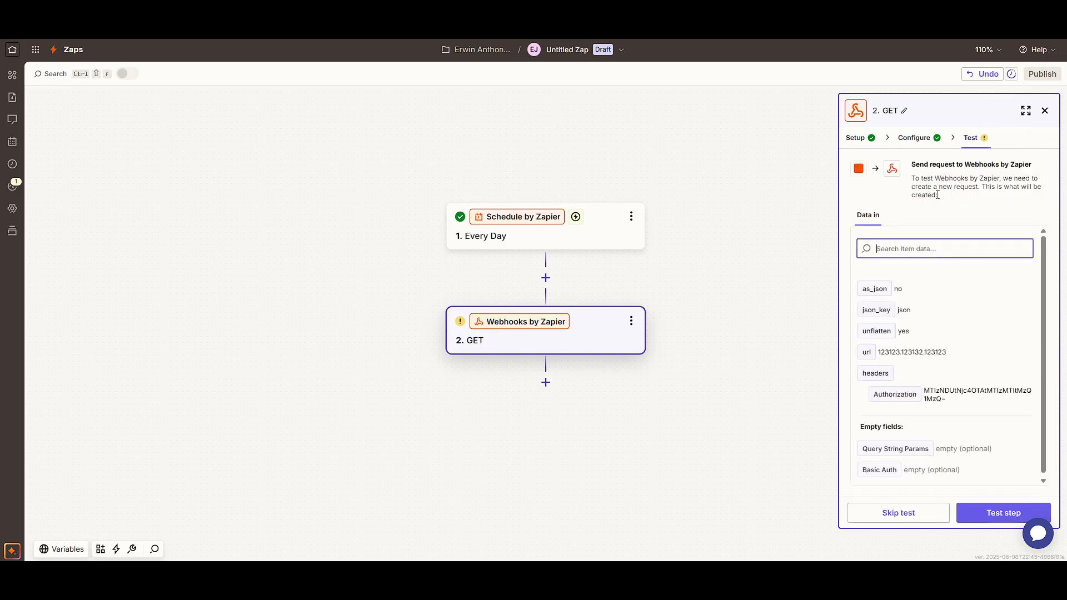